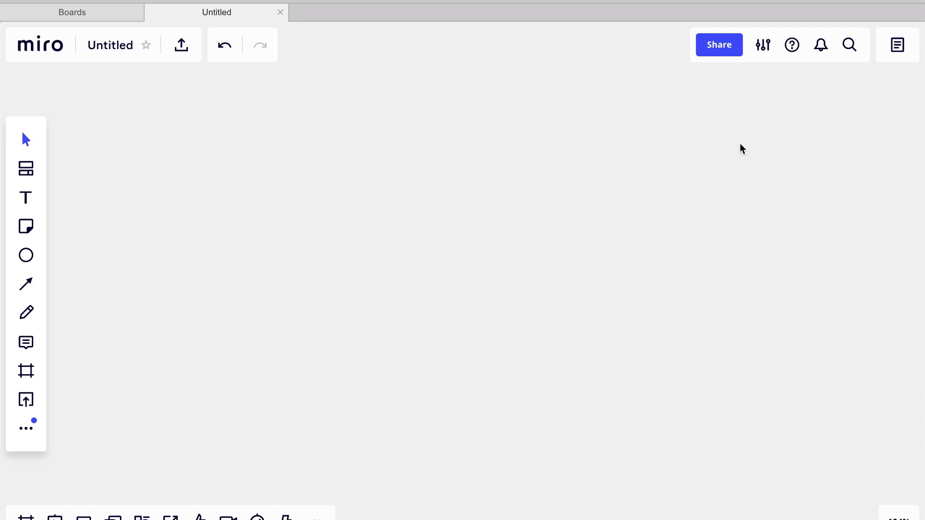
Step: Create a mind map with a root node named YouTube
{"action": "left_click", "coordinate": [32, 434]}
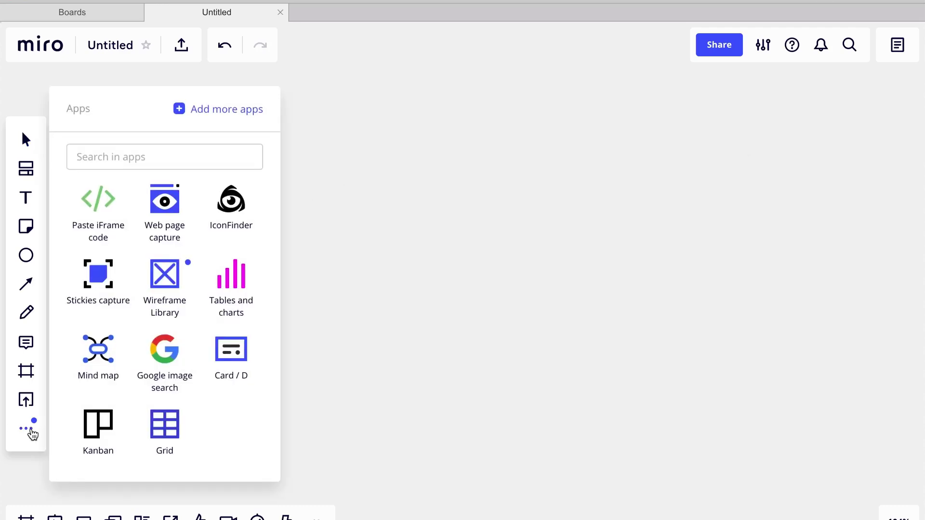
{"action": "left_click", "coordinate": [99, 355]}
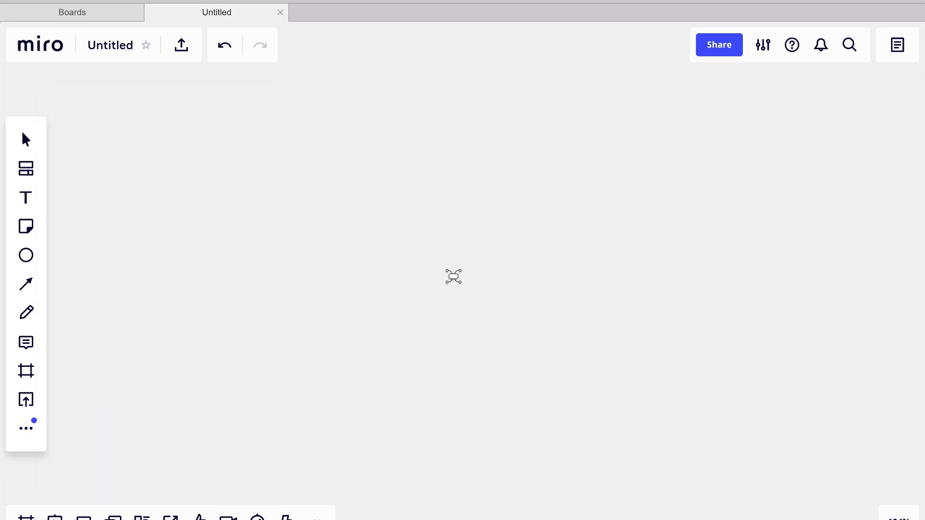
{"action": "left_click", "coordinate": [454, 277]}
{"action": "type", "text": "You"}
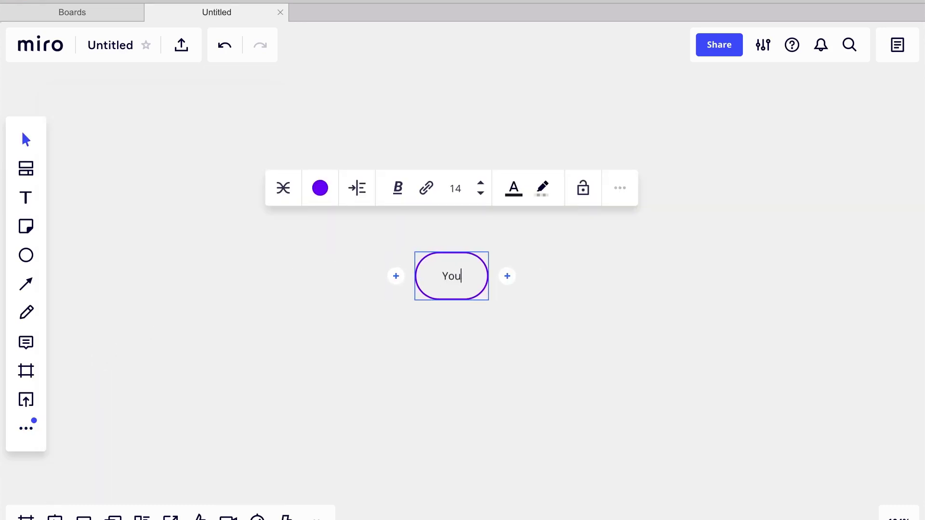
{"action": "type", "text": "Tube"}
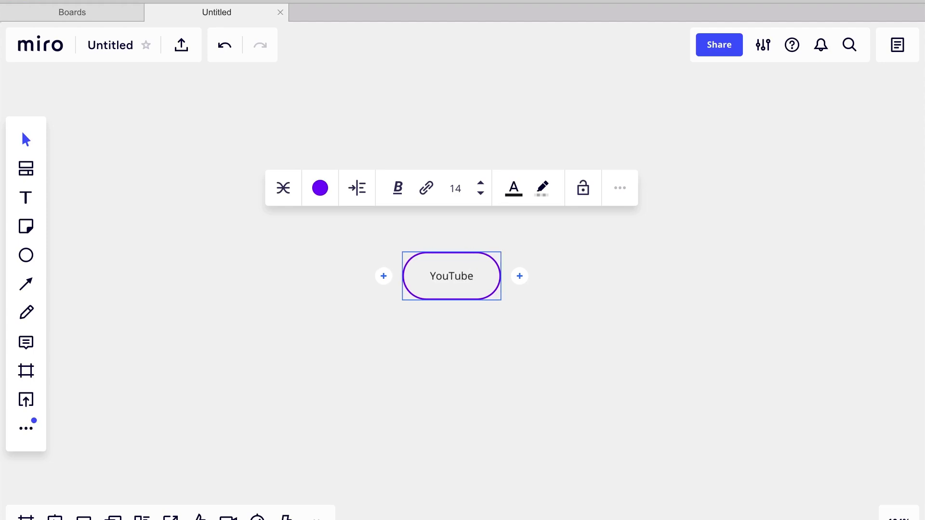
Step: Add child branches Title, Tags, Video Watermarks and Description under YouTube
{"action": "key", "text": "Tab"}
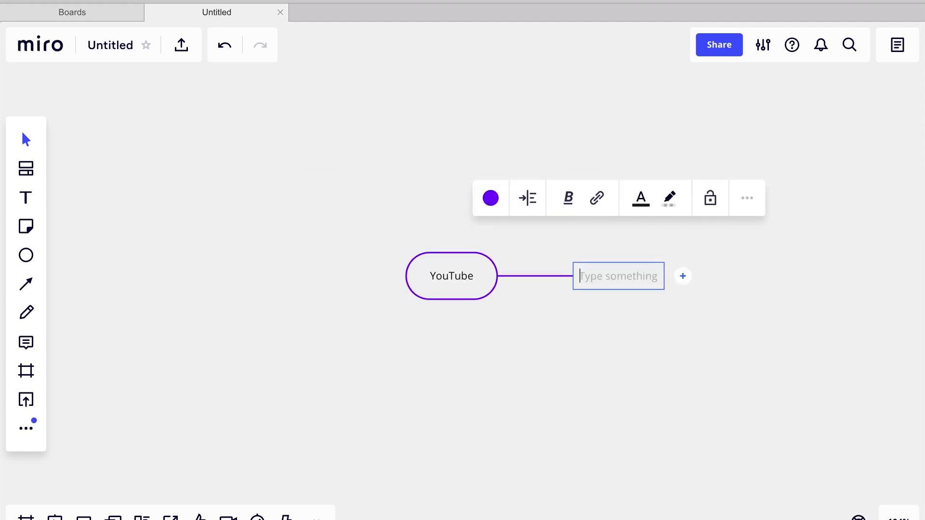
{"action": "type", "text": "Title"}
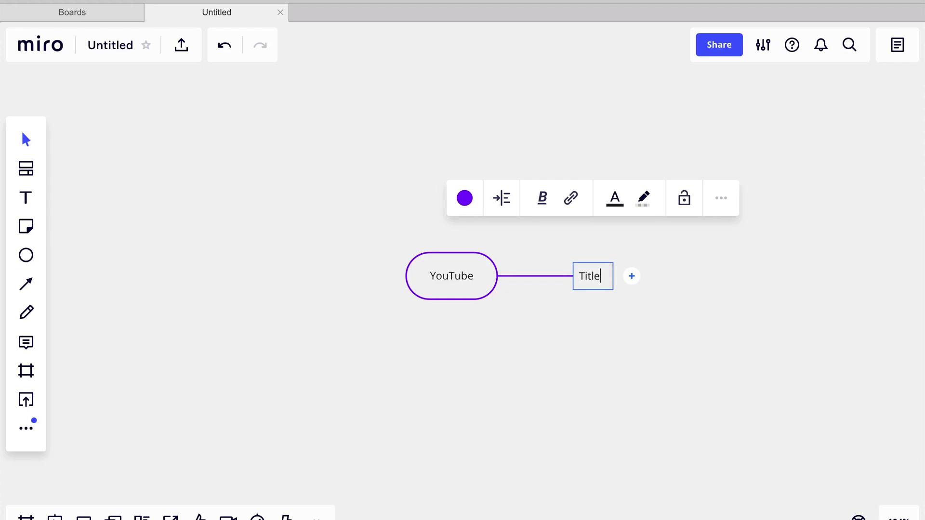
{"action": "key", "text": "Return"}
{"action": "type", "text": "Tags"}
{"action": "key", "text": "Return"}
{"action": "type", "text": "Video Watermarks"}
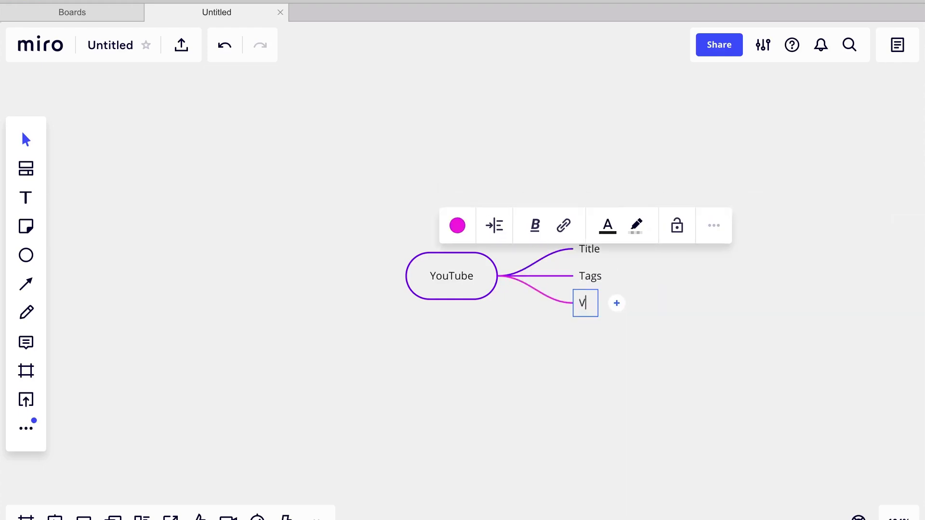
{"action": "key", "text": "Return"}
{"action": "type", "text": "Description"}
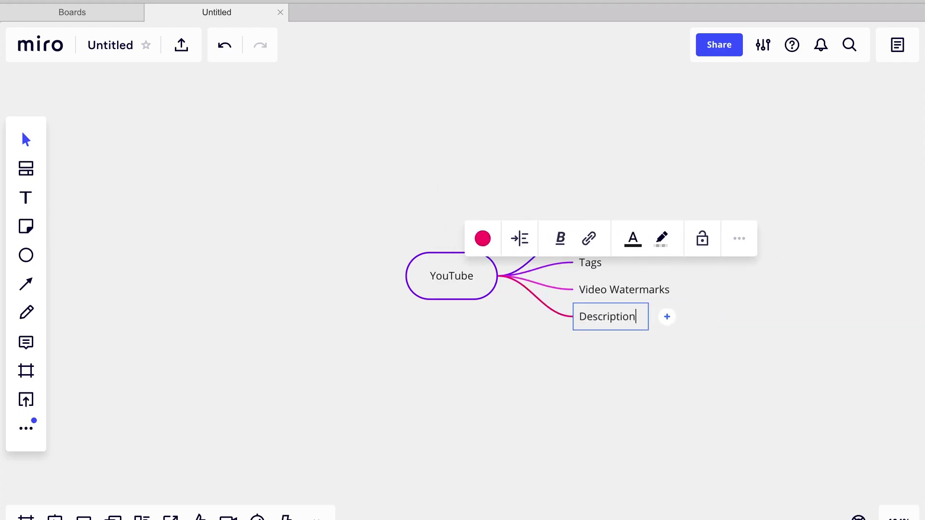
Step: Add branches Channel, About Page, Channel Art and Channel Trailer, leaving one empty node
{"action": "key", "text": "Return"}
{"action": "type", "text": "Channel"}
{"action": "key", "text": "Return"}
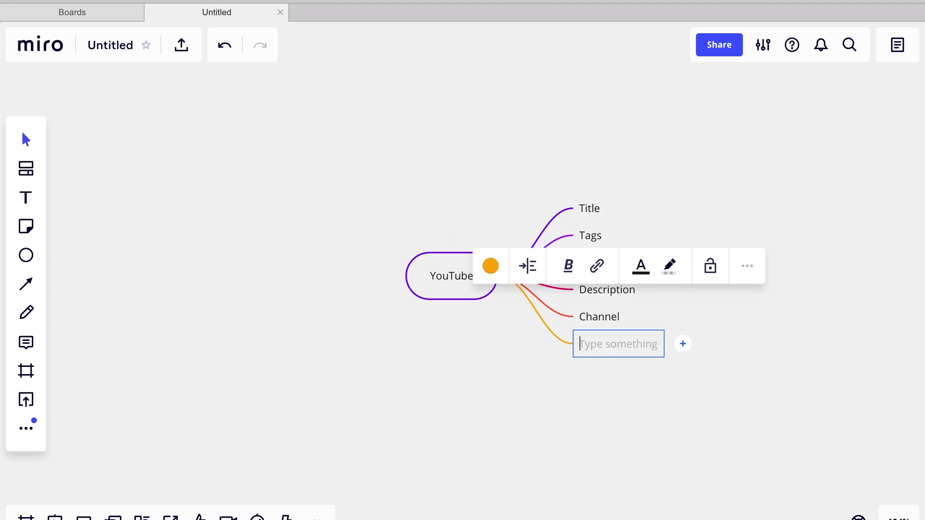
{"action": "type", "text": "About Page"}
{"action": "key", "text": "Return"}
{"action": "type", "text": "Channel Art"}
{"action": "key", "text": "Return"}
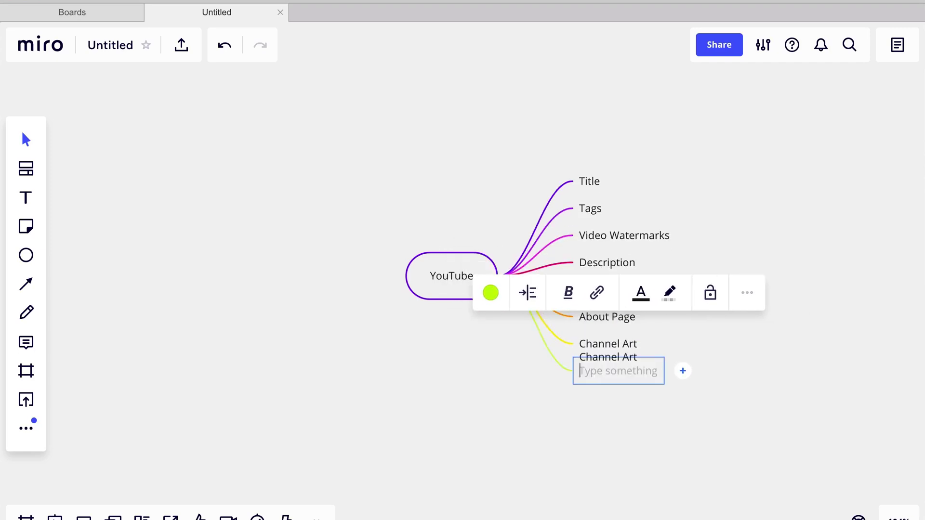
{"action": "type", "text": "Channel Trailer"}
{"action": "key", "text": "Return"}
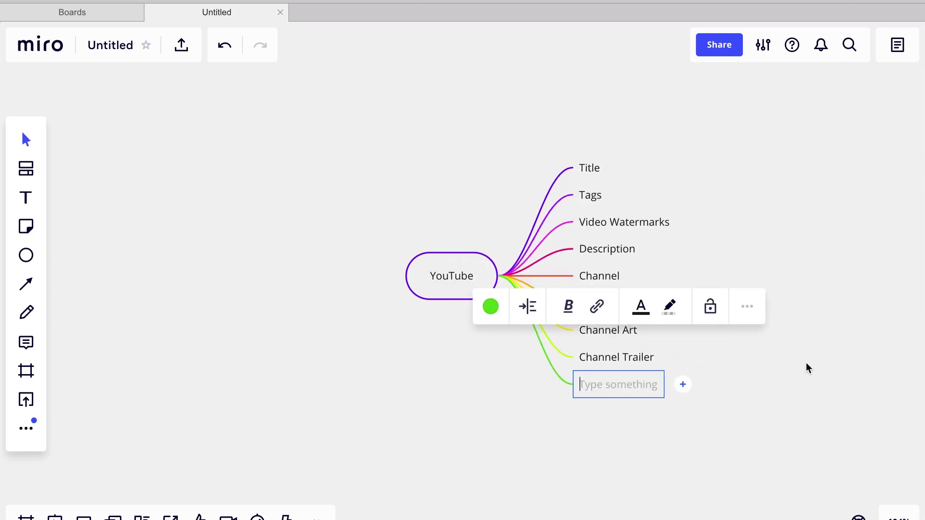
{"action": "key", "text": "Escape"}
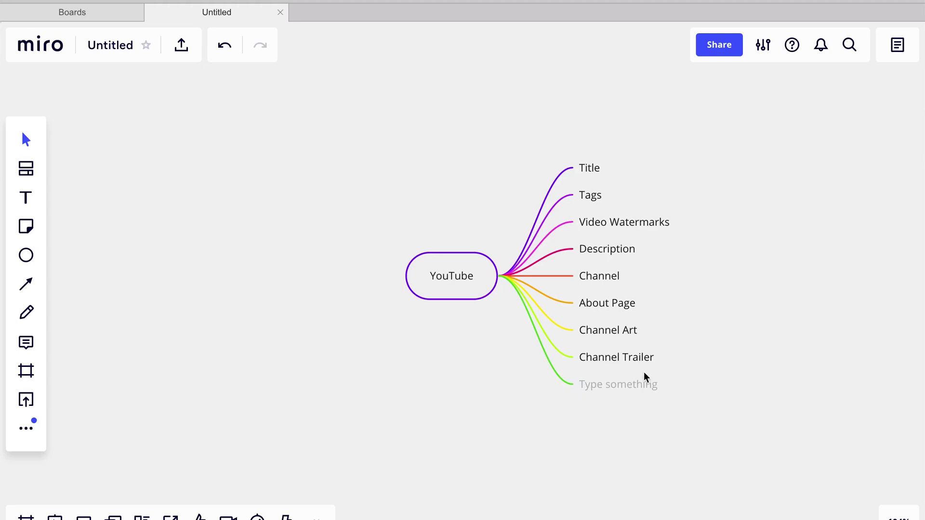
Step: Name the empty branch Video and move Title and Video Watermarks under it
{"action": "left_click", "coordinate": [626, 390]}
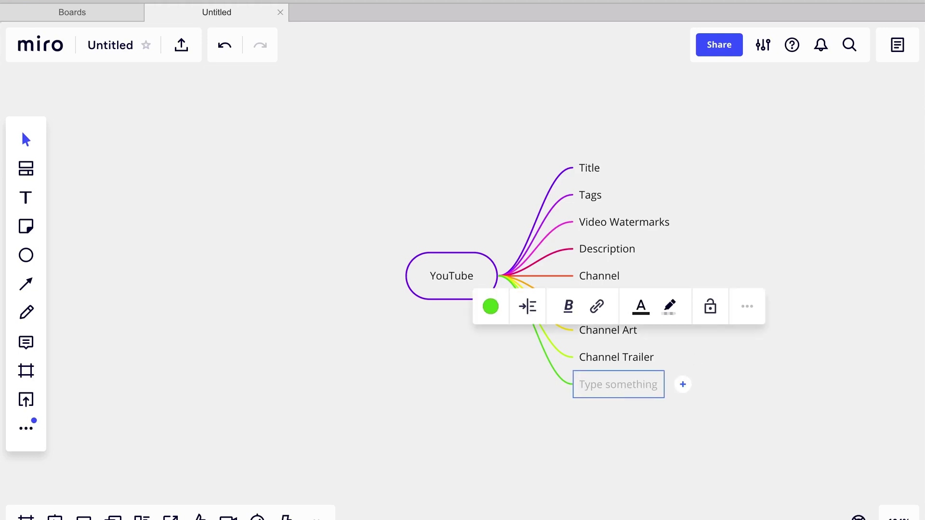
{"action": "type", "text": "Video"}
{"action": "left_click", "coordinate": [754, 389]}
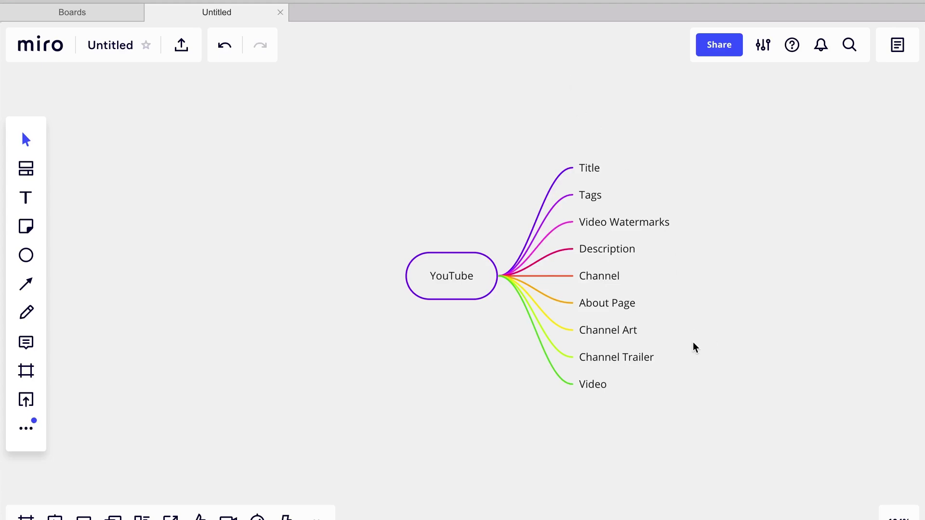
{"action": "left_click_drag", "start_coordinate": [593, 168], "coordinate": [683, 428]}
{"action": "left_click", "coordinate": [649, 226]}
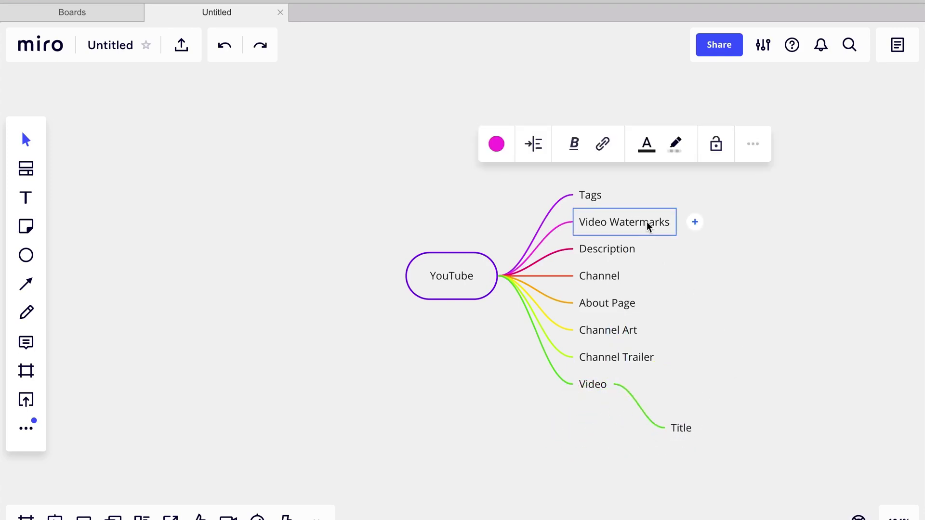
{"action": "left_click_drag", "start_coordinate": [648, 226], "coordinate": [704, 475]}
Step: Move Tags and Description under Video, then place Video on YouTube's left side
{"action": "left_click", "coordinate": [592, 201]}
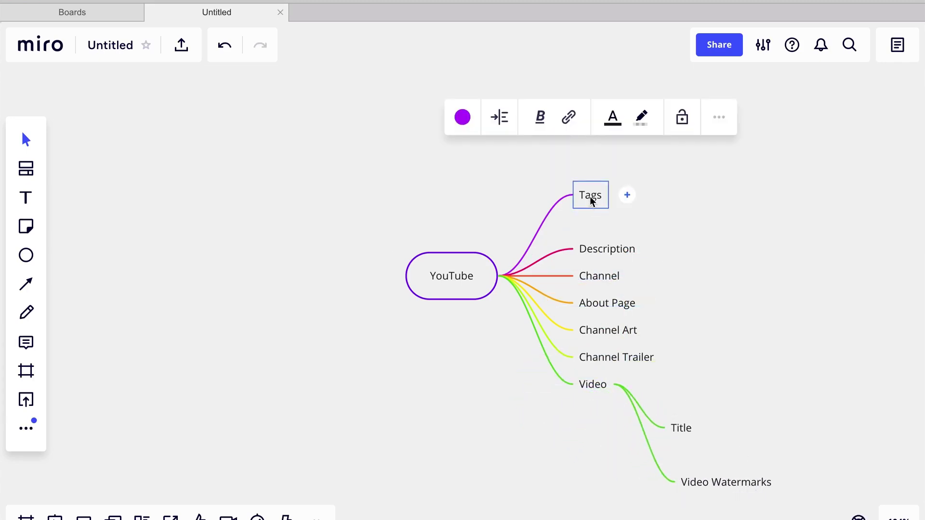
{"action": "left_click_drag", "start_coordinate": [592, 201], "coordinate": [694, 479]}
{"action": "left_click", "coordinate": [609, 205]}
{"action": "left_click_drag", "start_coordinate": [609, 200], "coordinate": [706, 422]}
{"action": "left_click", "coordinate": [596, 233]}
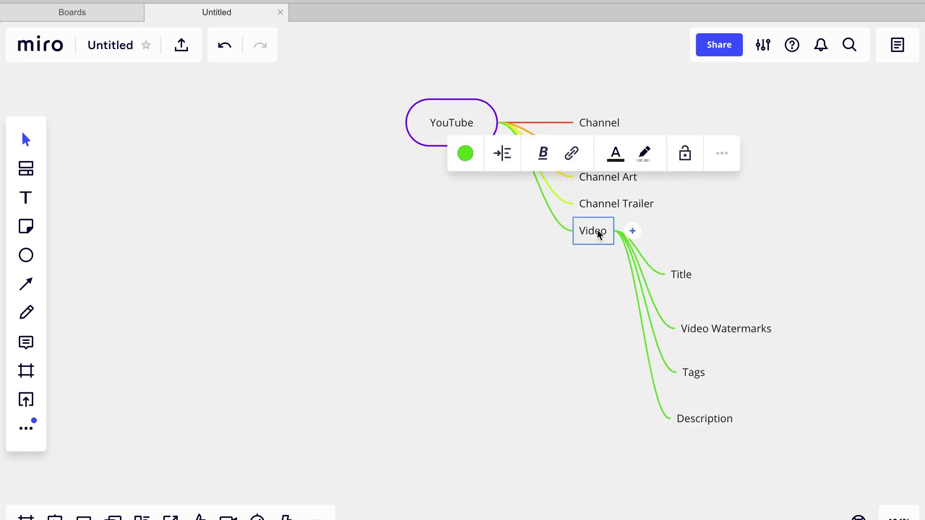
{"action": "left_click_drag", "start_coordinate": [597, 232], "coordinate": [353, 119]}
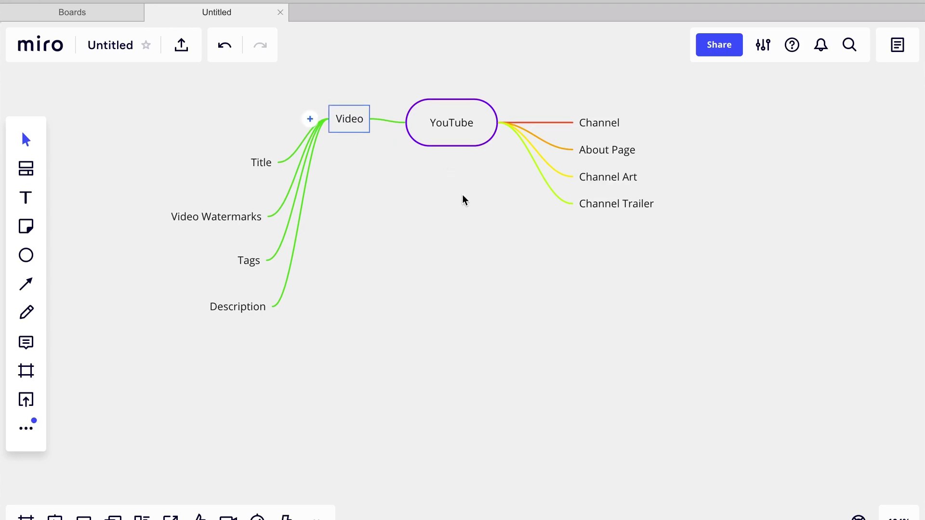
Step: Switch the mind map to curved branches, align child nodes symmetrically, and reposition the map
{"action": "left_click", "coordinate": [430, 234]}
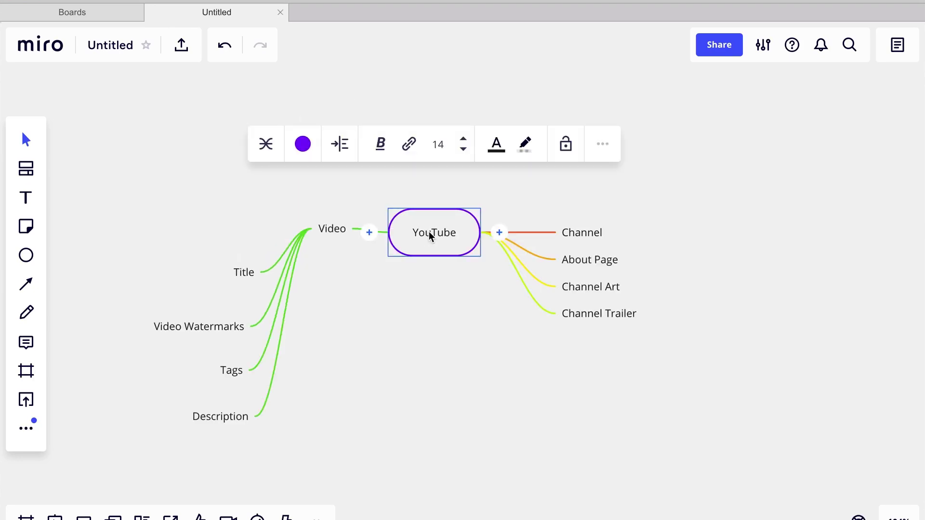
{"action": "left_click", "coordinate": [270, 145]}
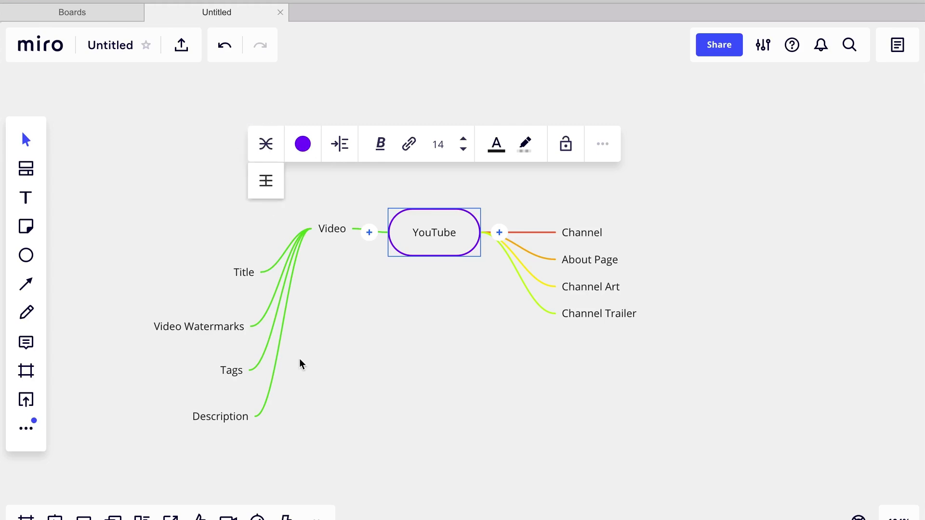
{"action": "left_click", "coordinate": [266, 180]}
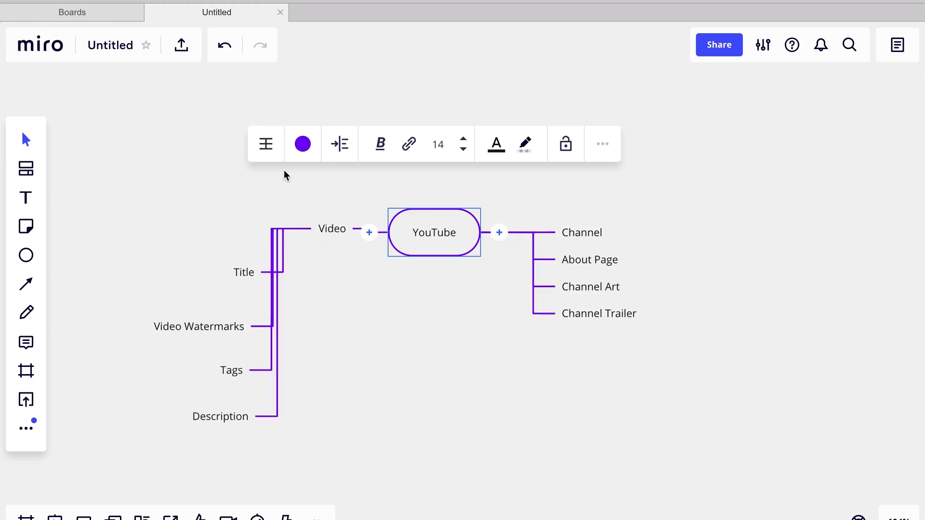
{"action": "left_click", "coordinate": [266, 144]}
{"action": "left_click", "coordinate": [267, 182]}
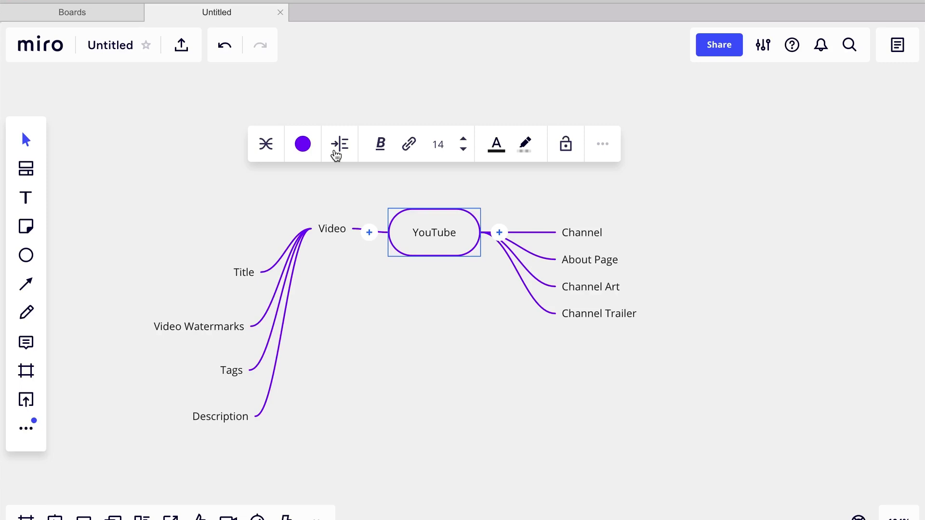
{"action": "left_click", "coordinate": [341, 145]}
{"action": "left_click_drag", "start_coordinate": [394, 309], "coordinate": [422, 342]}
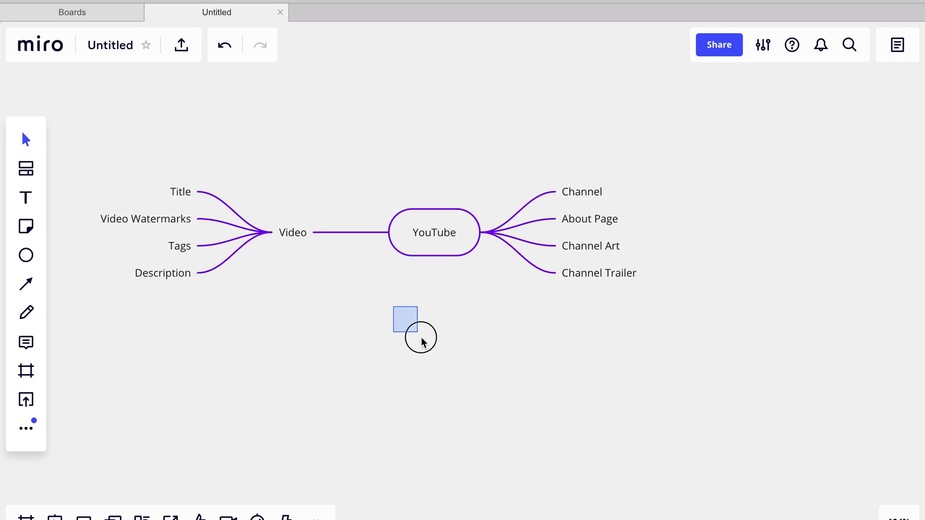
{"action": "left_click", "coordinate": [458, 245]}
{"action": "left_click_drag", "start_coordinate": [458, 245], "coordinate": [526, 255]}
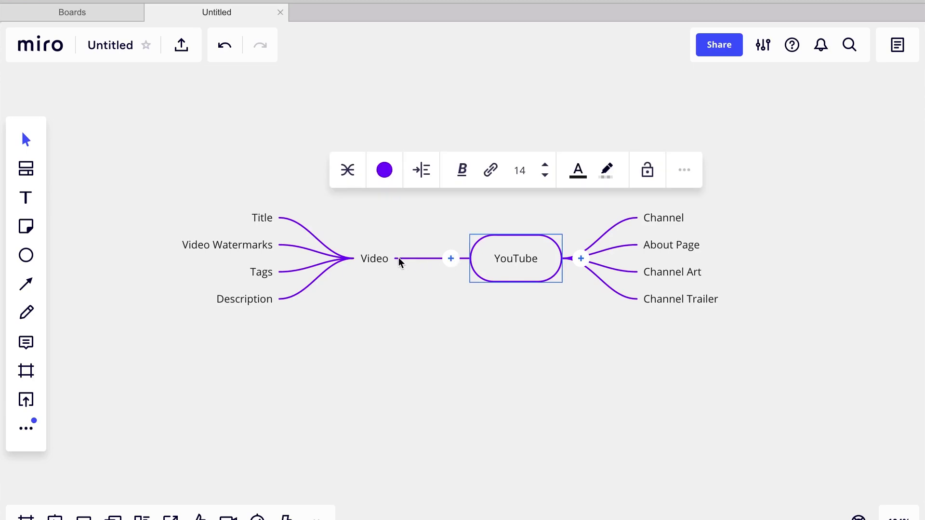
Step: Colour the Video branch orange-red, undo to restore Channel, and open the board apps list
{"action": "left_click", "coordinate": [376, 259]}
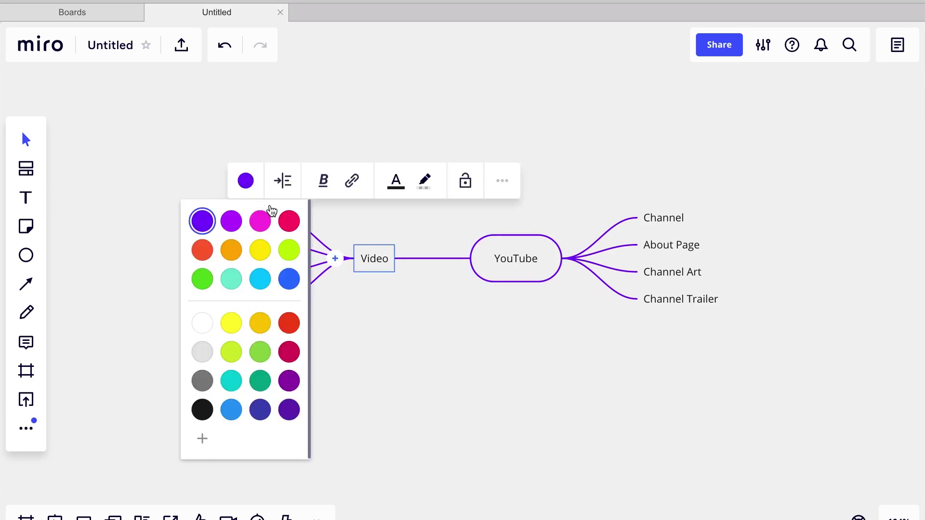
{"action": "left_click", "coordinate": [199, 252]}
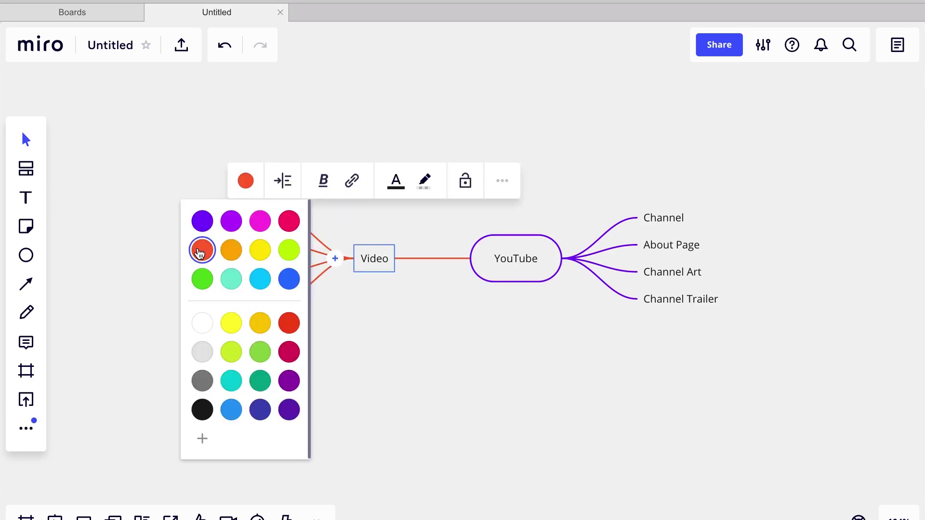
{"action": "left_click", "coordinate": [461, 329]}
{"action": "key", "text": "ctrl+z"}
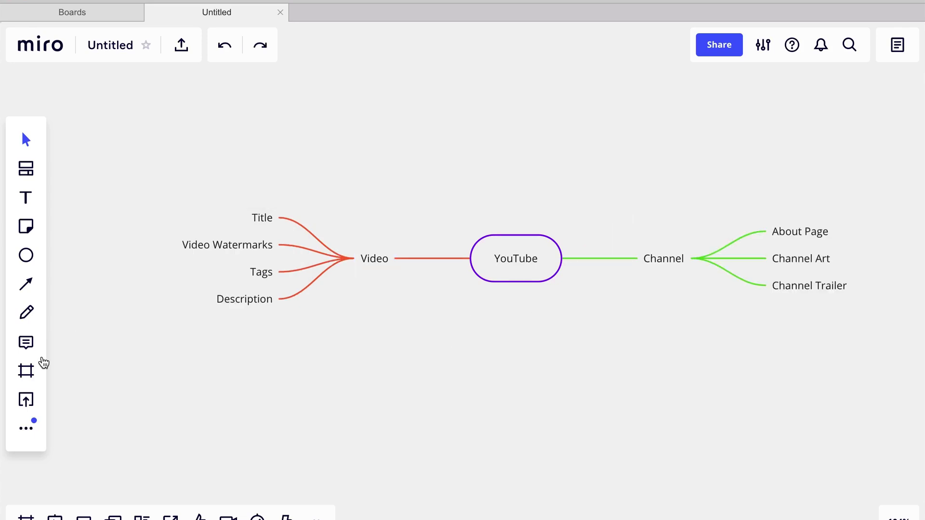
{"action": "left_click", "coordinate": [29, 429]}
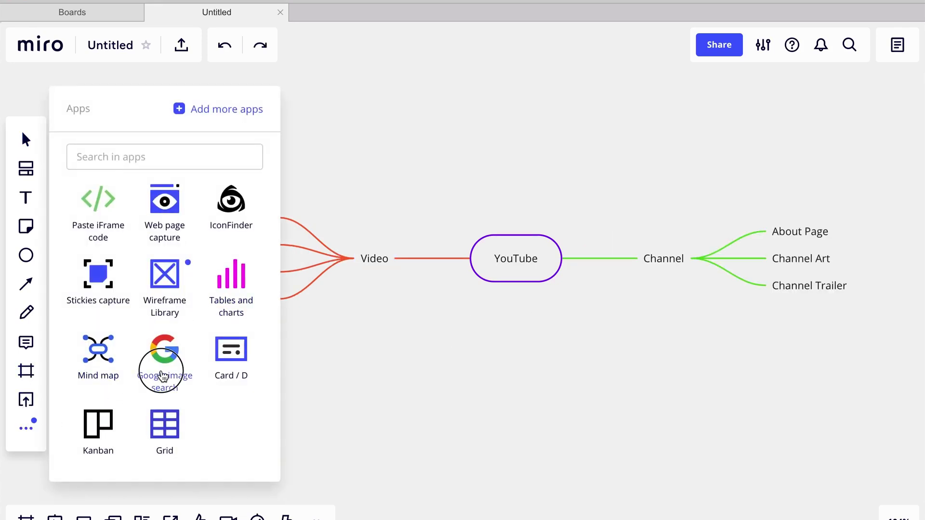
Step: Insert the red YouTube play logo from Google image search, shrink it, and place it above the root
{"action": "left_click", "coordinate": [154, 376]}
{"action": "left_click", "coordinate": [281, 202]}
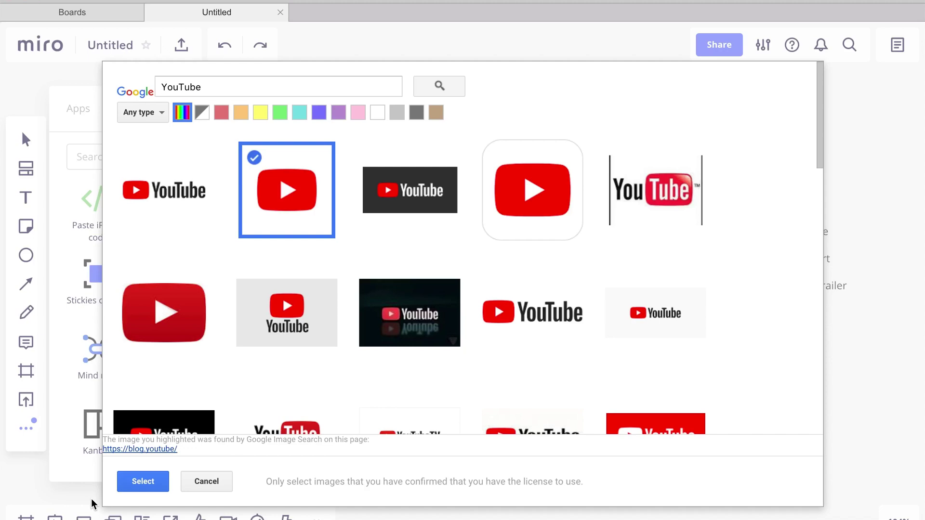
{"action": "left_click", "coordinate": [138, 486]}
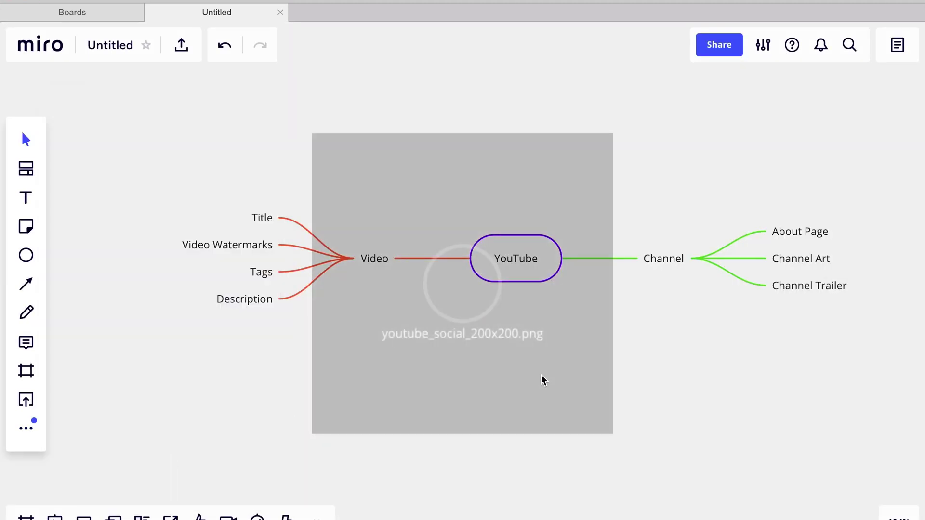
{"action": "left_click", "coordinate": [578, 403]}
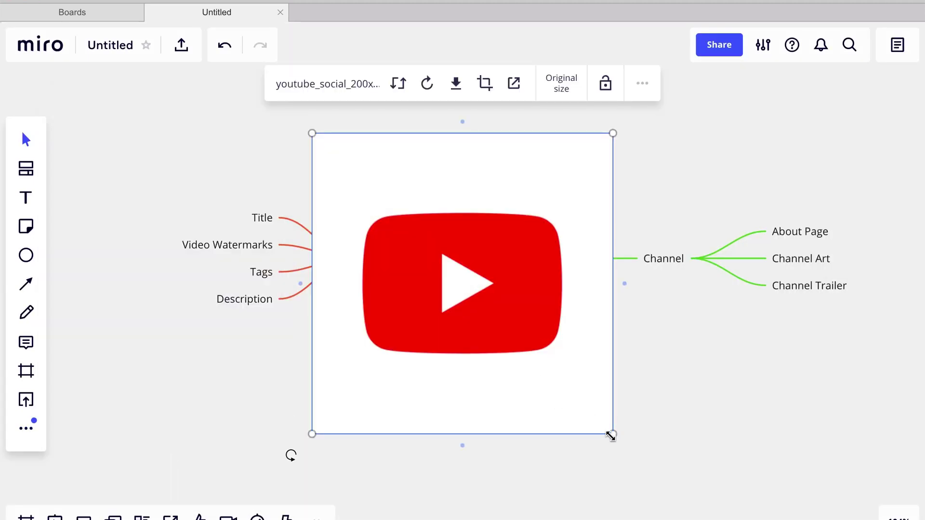
{"action": "left_click_drag", "start_coordinate": [609, 433], "coordinate": [453, 269]}
{"action": "left_click_drag", "start_coordinate": [389, 223], "coordinate": [518, 167]}
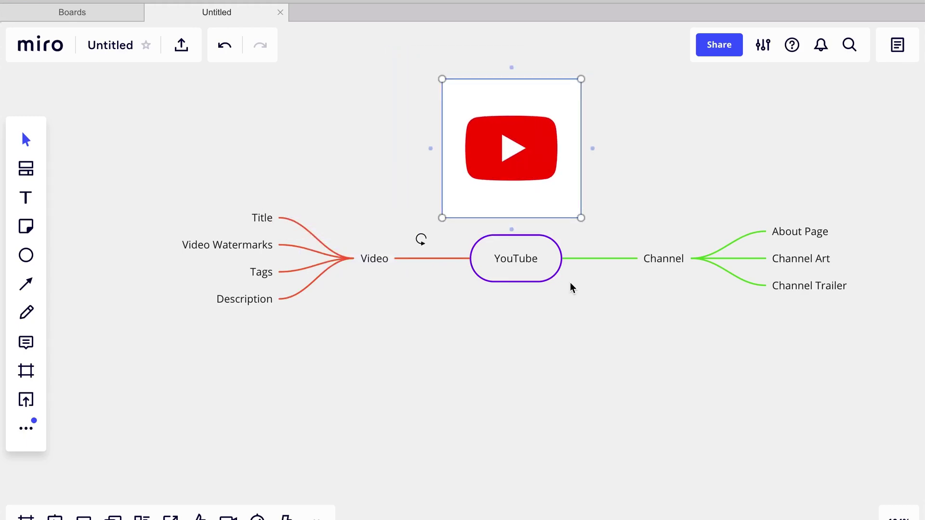
{"action": "left_click", "coordinate": [483, 380]}
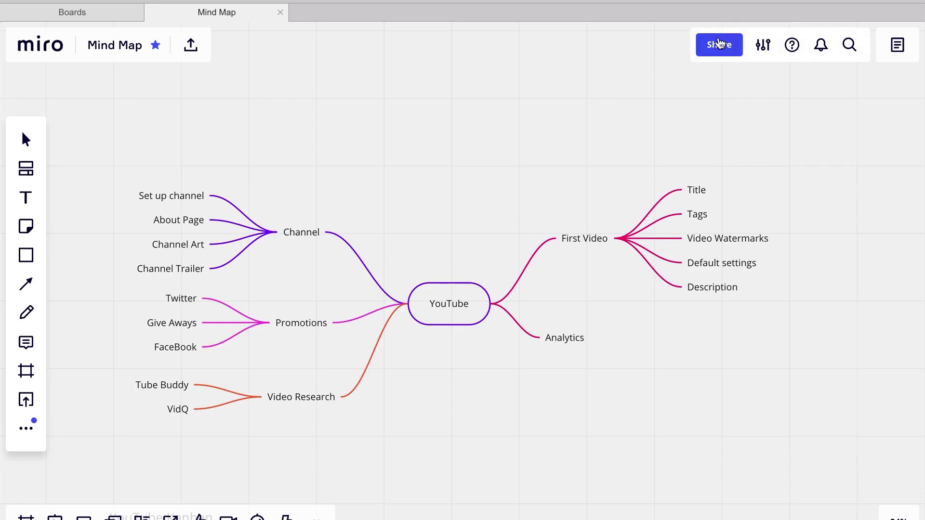
Step: Set 'Anyone with the link' to Can view and copy the board link
{"action": "left_click", "coordinate": [719, 46]}
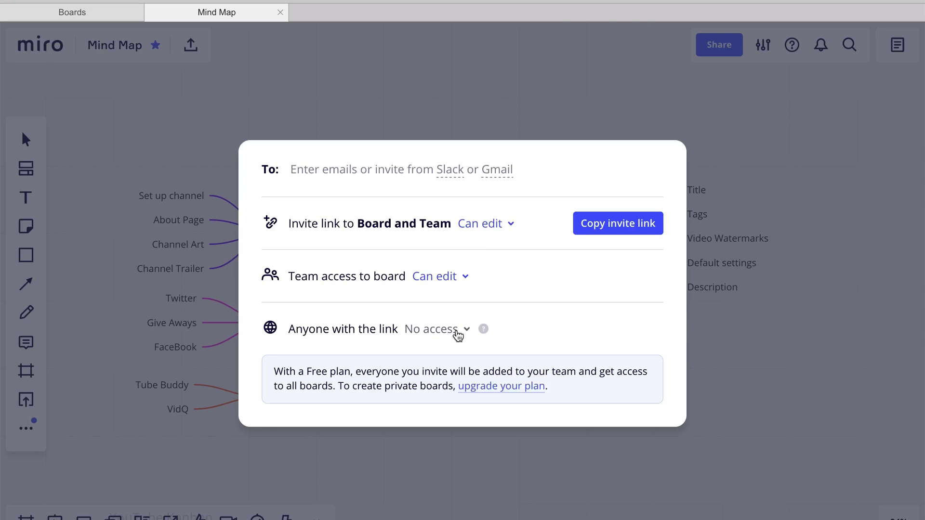
{"action": "left_click", "coordinate": [460, 330]}
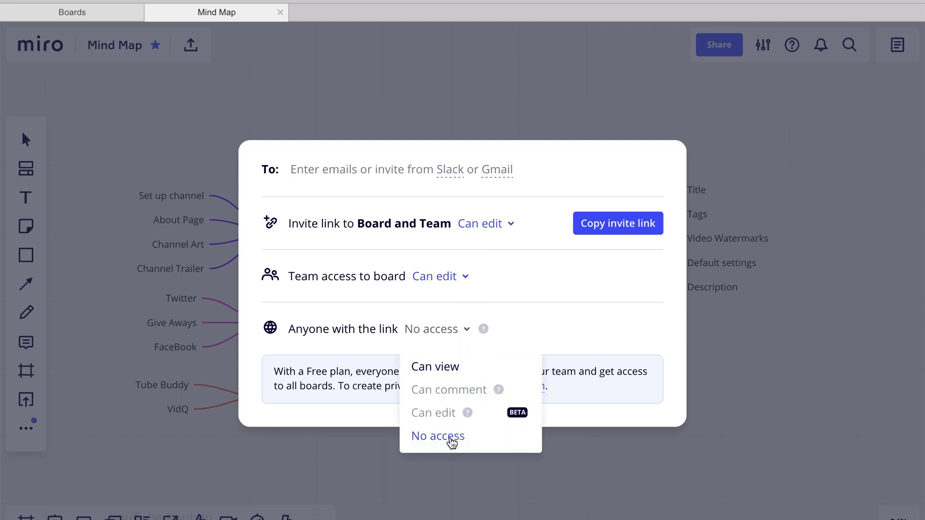
{"action": "left_click", "coordinate": [446, 366]}
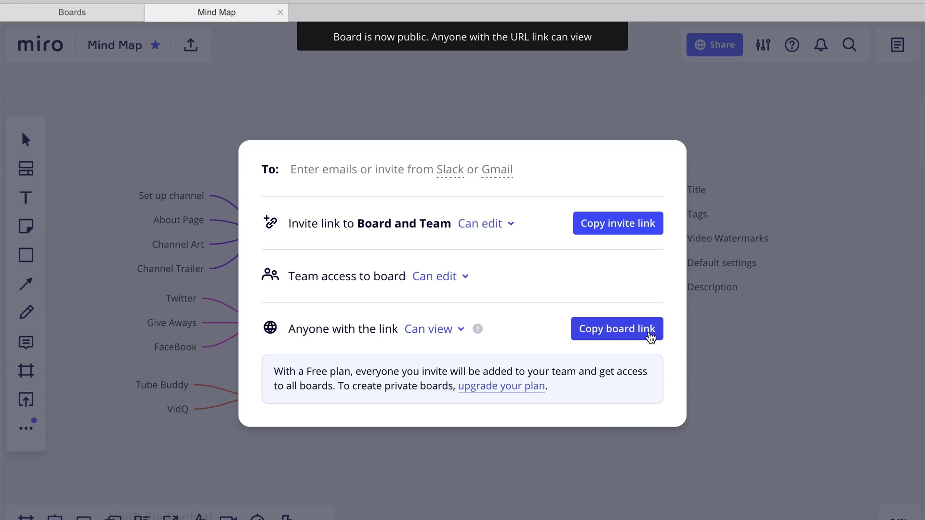
{"action": "left_click", "coordinate": [650, 338]}
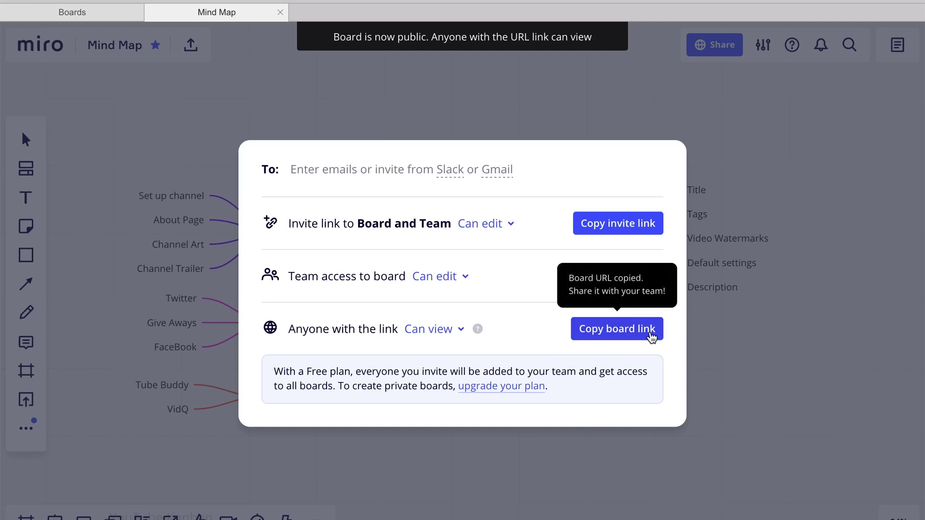
{"action": "left_click", "coordinate": [741, 341]}
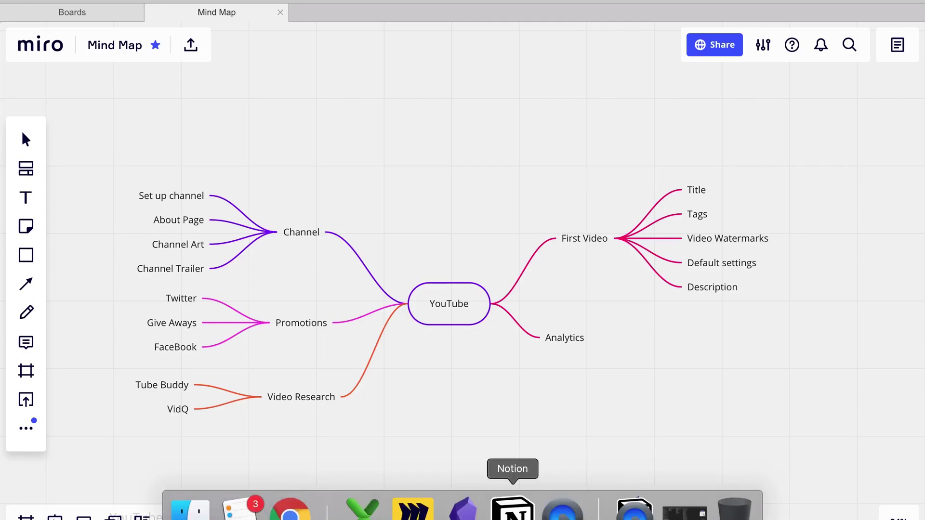
Step: Embed the Miro board in Notion via /mi and the pasted public link
{"action": "left_click", "coordinate": [512, 508]}
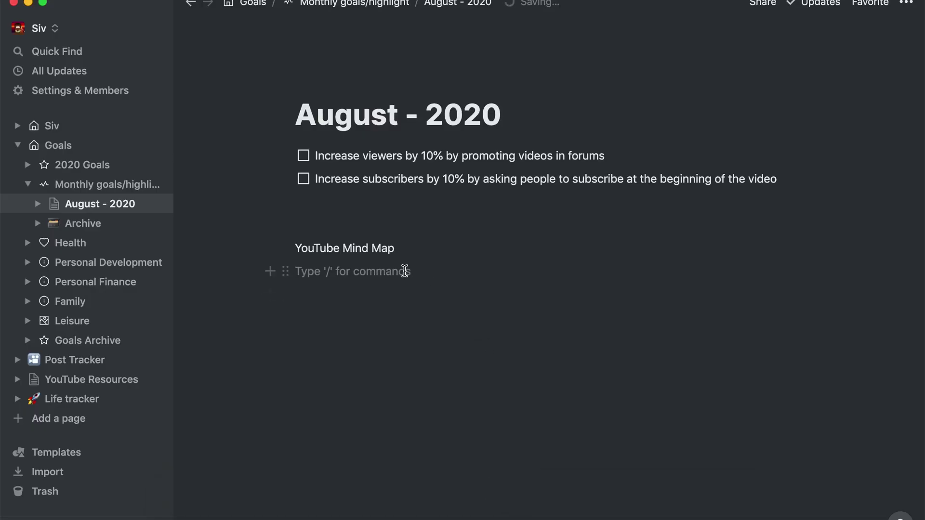
{"action": "type", "text": "/mi"}
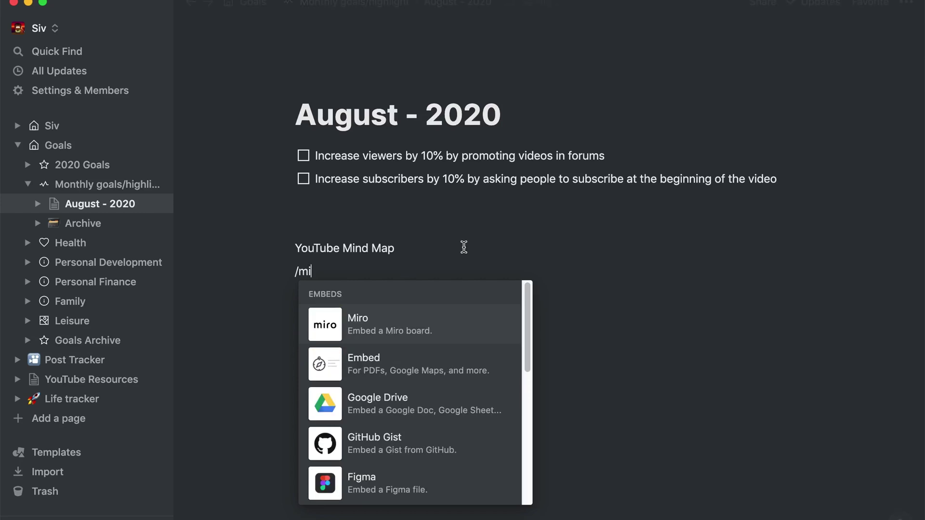
{"action": "left_click", "coordinate": [403, 332]}
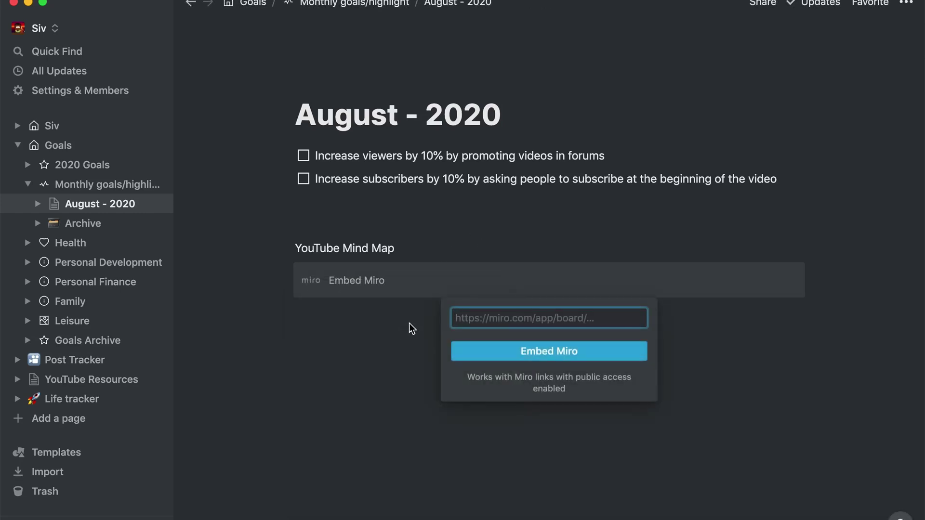
{"action": "key", "text": "super+v"}
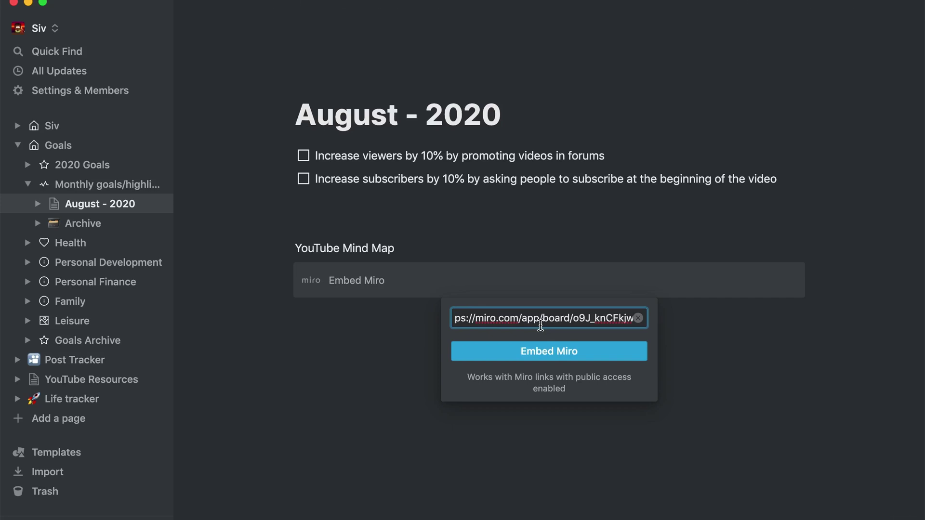
{"action": "left_click", "coordinate": [543, 351]}
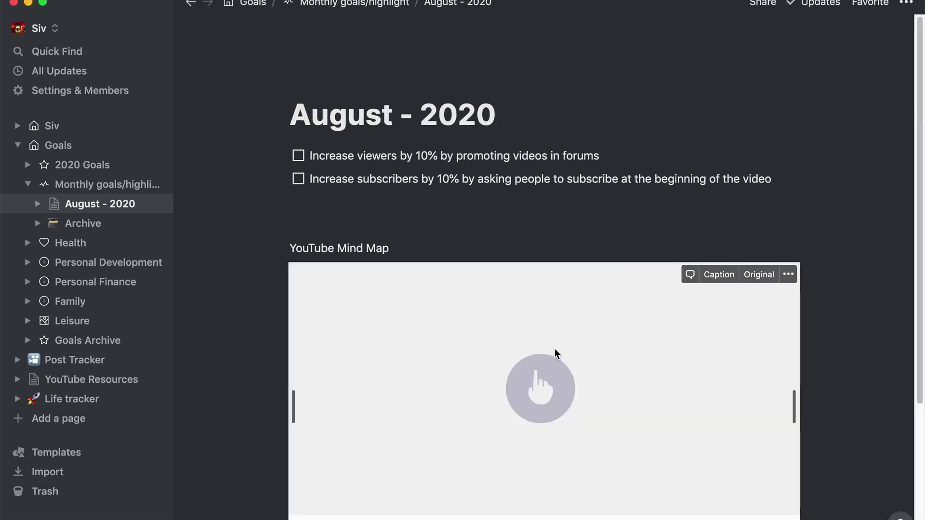
{"action": "left_click", "coordinate": [545, 400]}
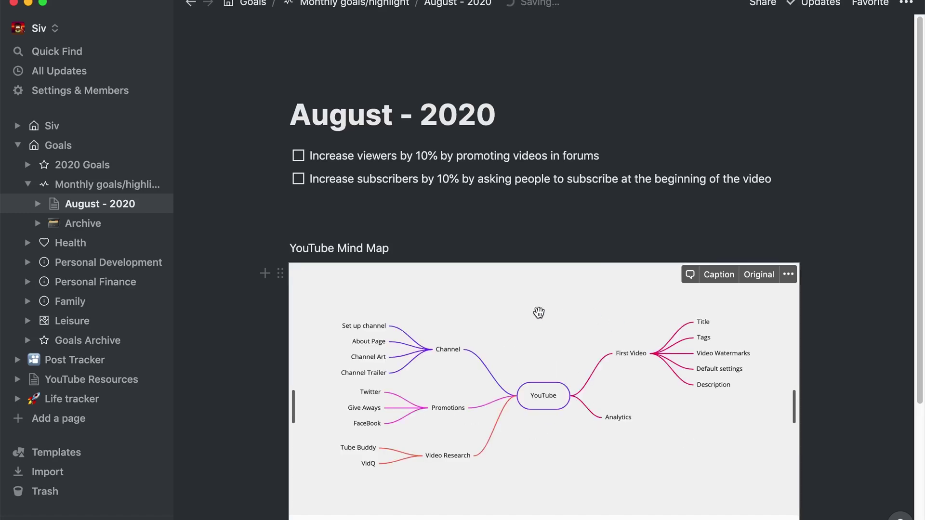
Step: Scroll to the embedded mind map, then open and dismiss its ••• actions menu
{"action": "scroll", "coordinate": [882, 400], "scroll_direction": "down", "scroll_amount": 1}
{"action": "scroll", "coordinate": [882, 400], "scroll_direction": "down", "scroll_amount": 1}
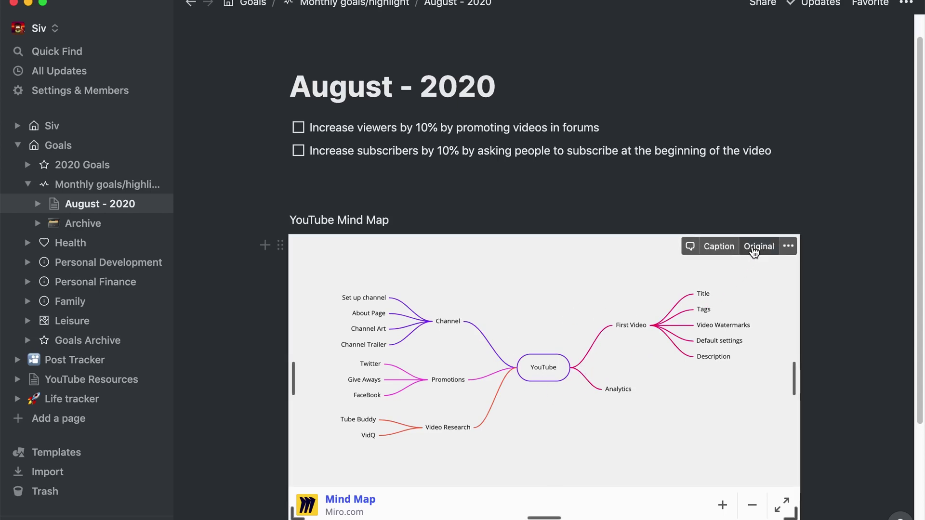
{"action": "left_click", "coordinate": [789, 246]}
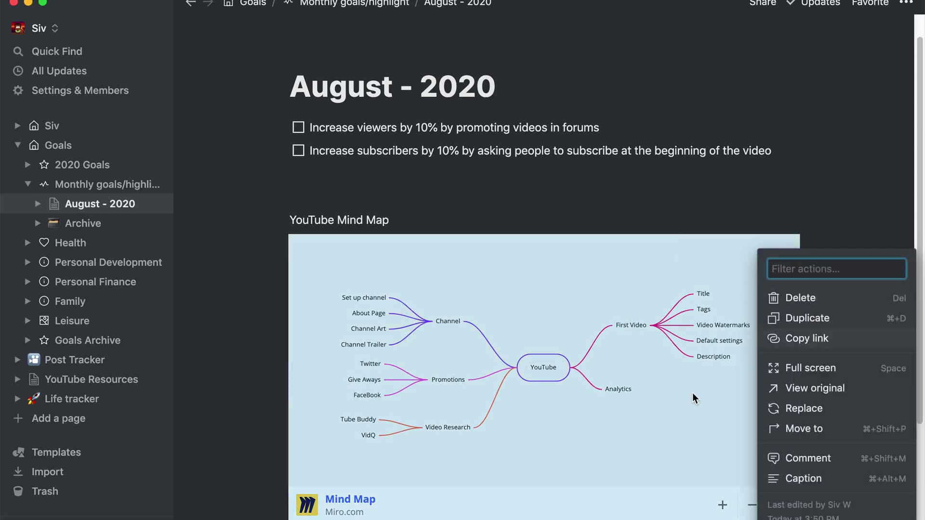
{"action": "key", "text": "Escape"}
{"action": "left_click", "coordinate": [858, 341]}
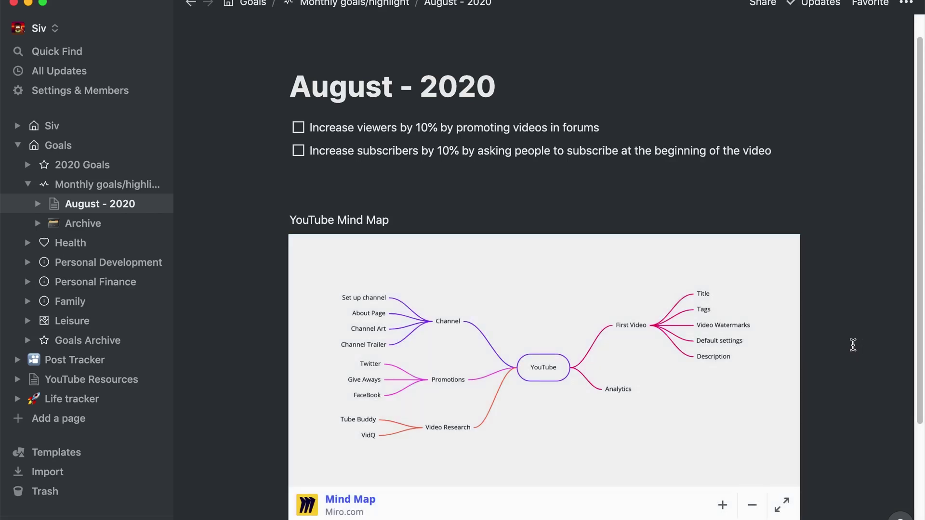
{"action": "scroll", "coordinate": [852, 345], "scroll_direction": "down", "scroll_amount": 2}
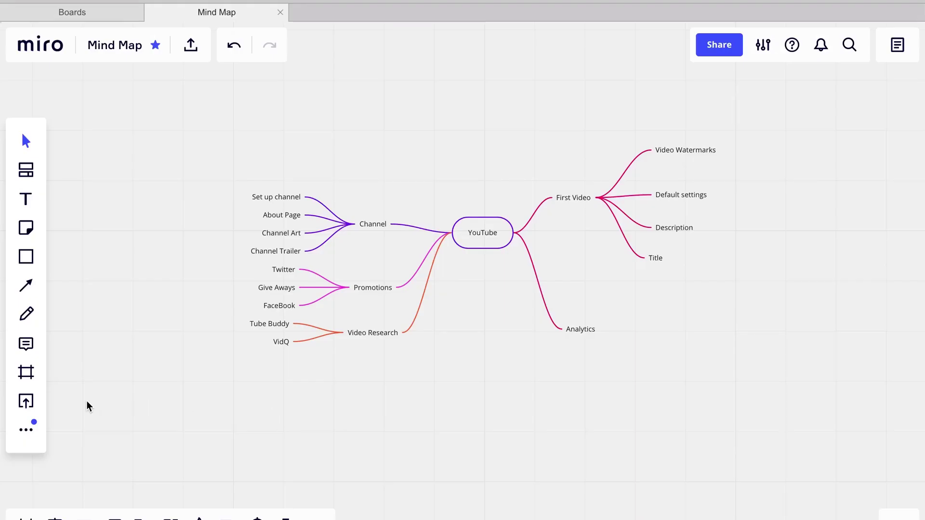
Step: Embed the Obsidian features YouTube video via iFrame code below the map, play it, then pause
{"action": "left_click", "coordinate": [27, 429]}
{"action": "left_click", "coordinate": [104, 225]}
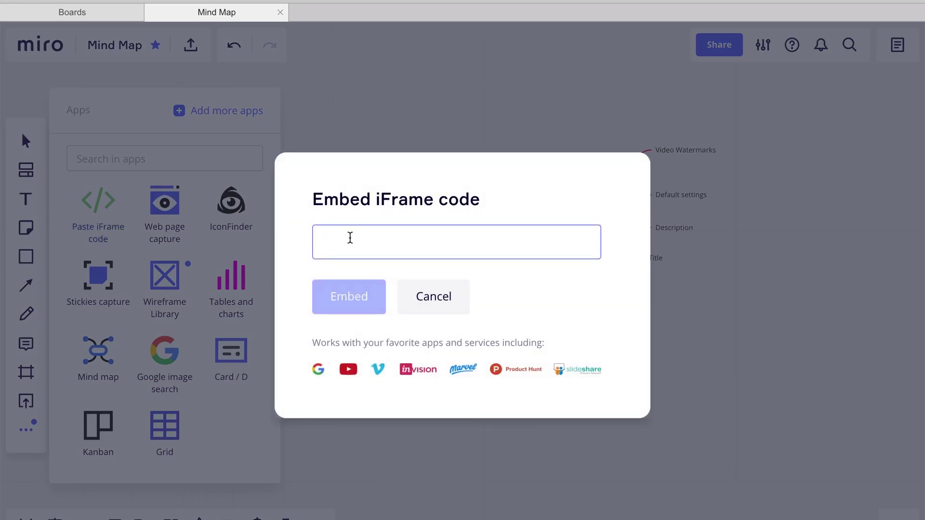
{"action": "key", "text": "ctrl+v"}
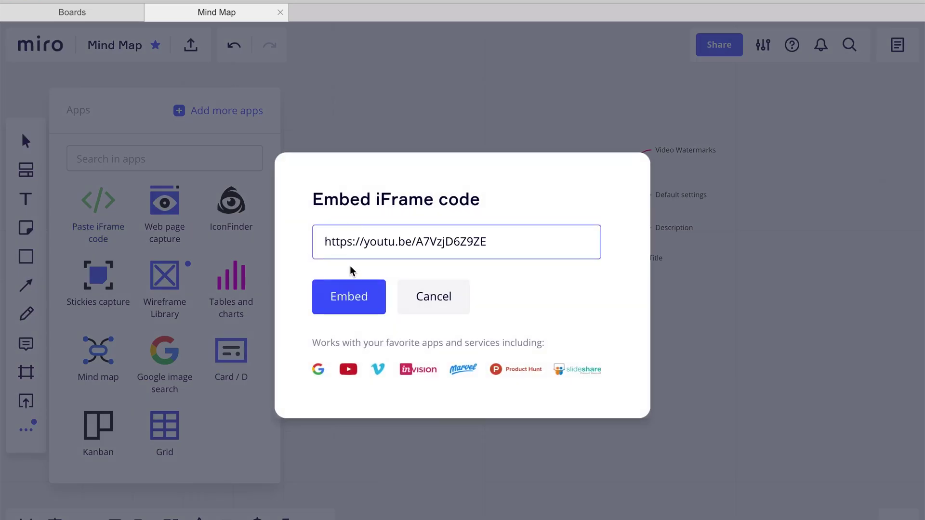
{"action": "left_click", "coordinate": [351, 303]}
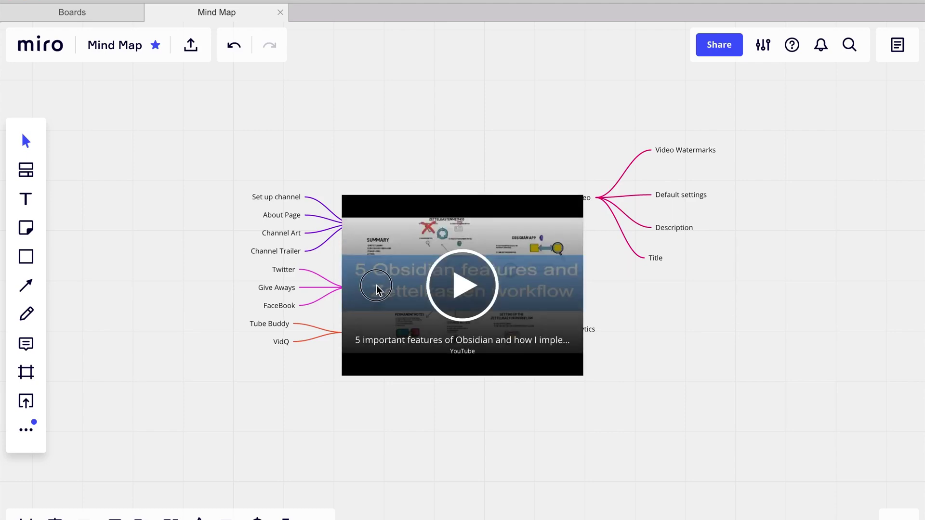
{"action": "left_click_drag", "start_coordinate": [377, 291], "coordinate": [394, 448]}
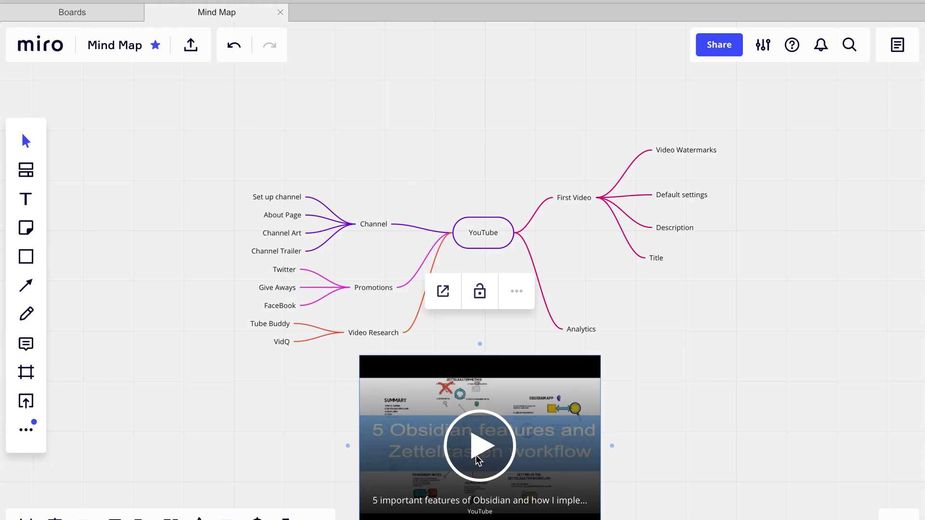
{"action": "left_click", "coordinate": [479, 448]}
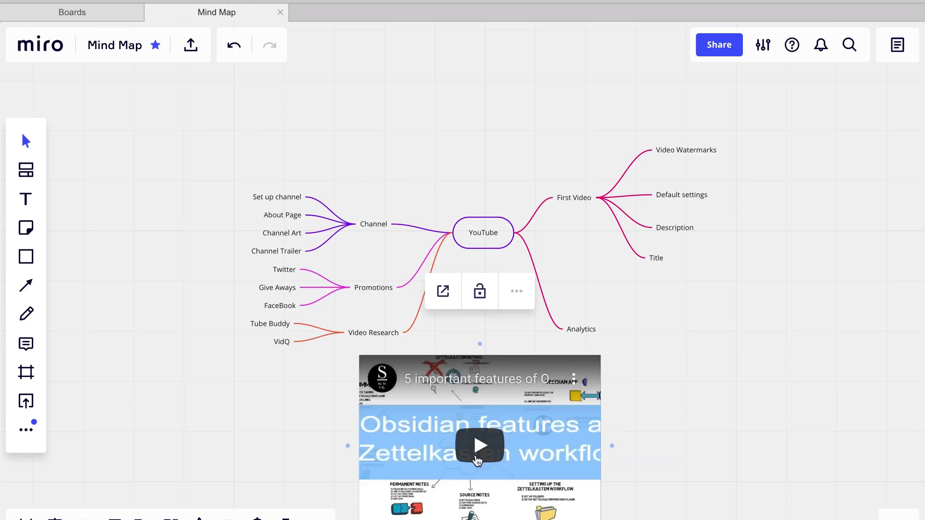
{"action": "left_click", "coordinate": [477, 458]}
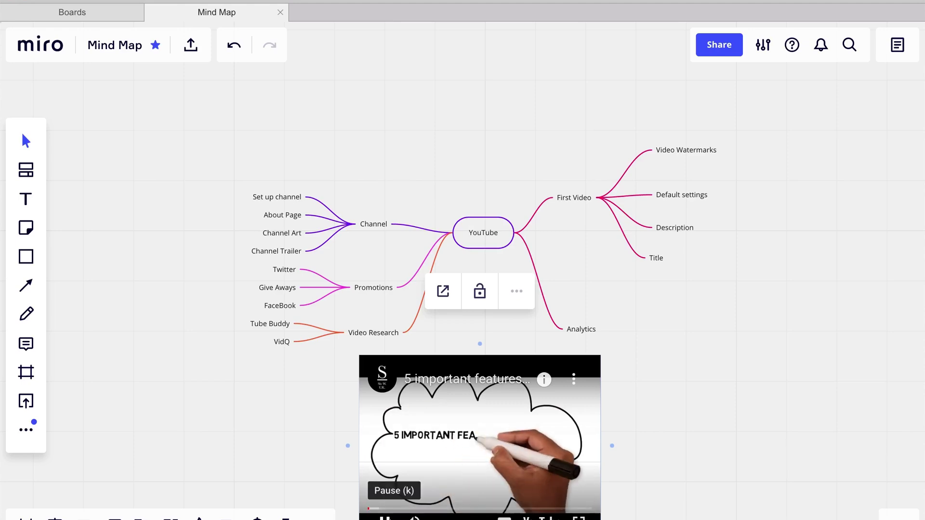
{"action": "left_click", "coordinate": [384, 517]}
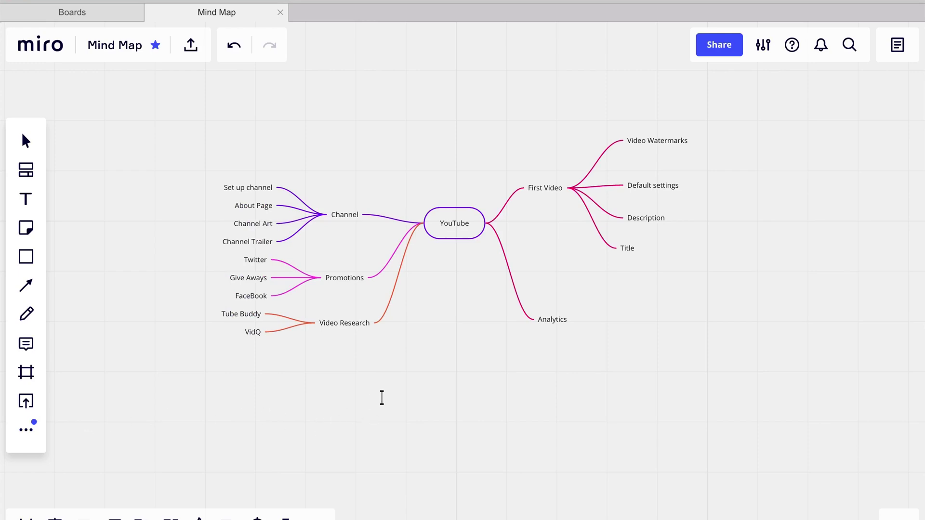
Step: Add a Kanban below the map with Channel and Promotions in To do and First Video in Done
{"action": "left_click", "coordinate": [382, 397]}
{"action": "left_click_drag", "start_coordinate": [698, 357], "coordinate": [512, 395]}
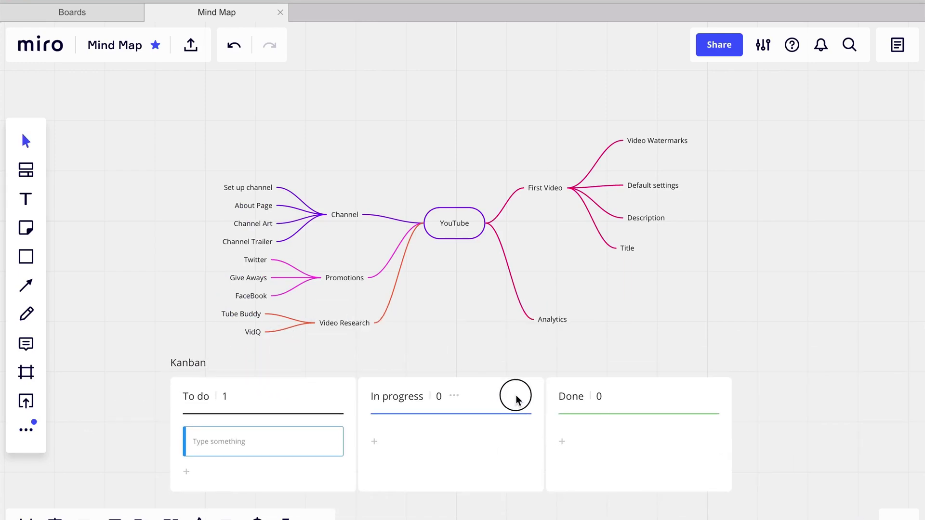
{"action": "left_click", "coordinate": [267, 445]}
{"action": "type", "text": "Channel"}
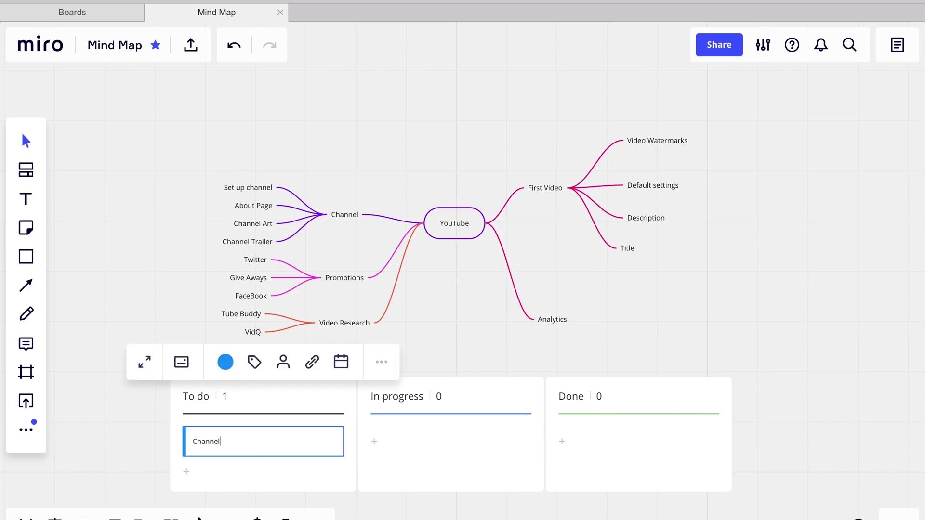
{"action": "left_click", "coordinate": [187, 473]}
{"action": "type", "text": "Promotions"}
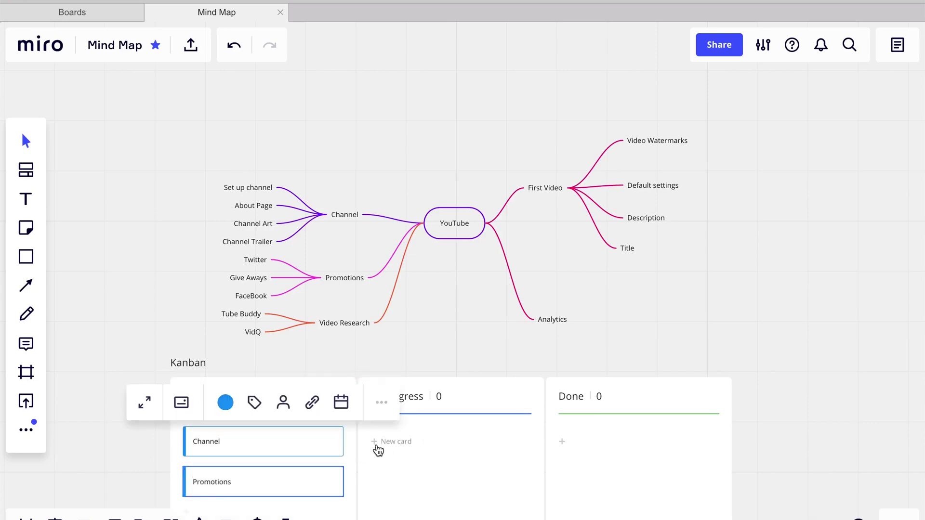
{"action": "left_click", "coordinate": [376, 444]}
{"action": "type", "text": "First V"}
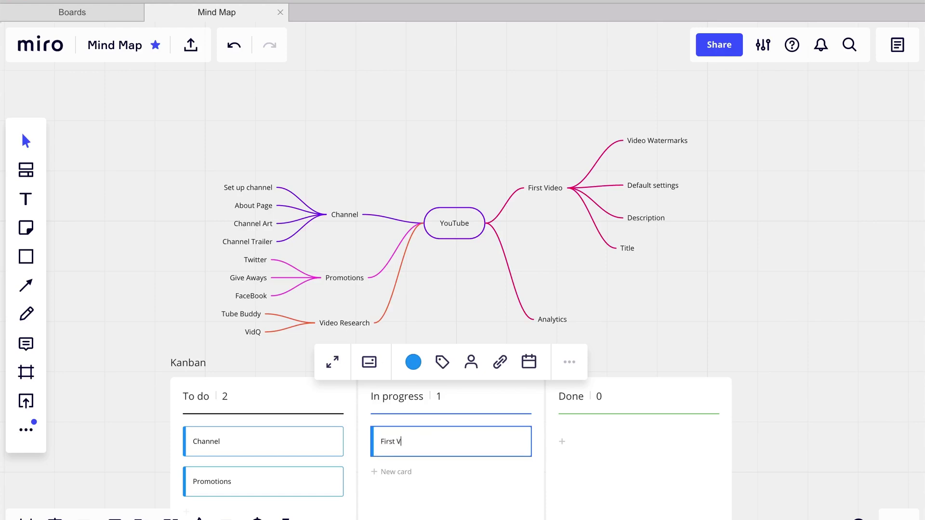
{"action": "type", "text": "ideo"}
{"action": "left_click", "coordinate": [470, 497]}
{"action": "left_click_drag", "start_coordinate": [379, 444], "coordinate": [570, 445]}
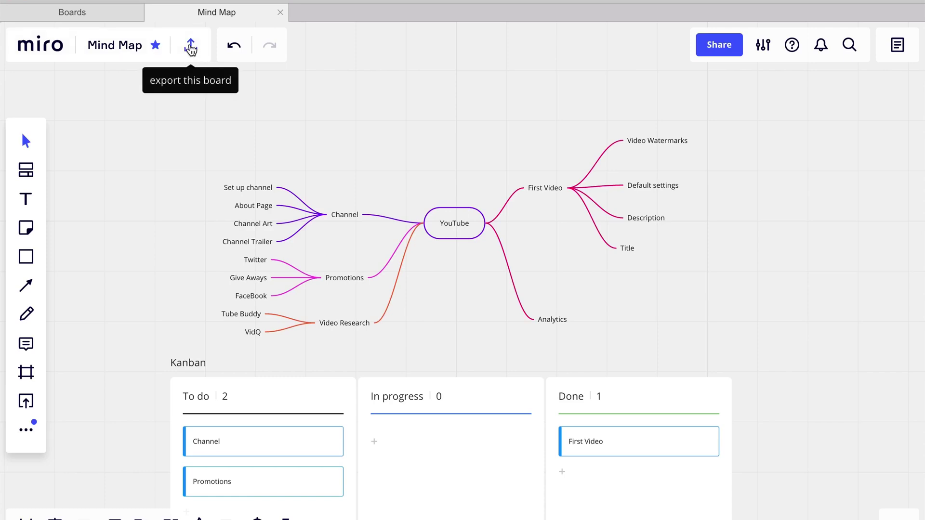
Step: Export the board to Mind Map.csv, open it in Excel, and select the node names A6:A24
{"action": "left_click", "coordinate": [191, 46]}
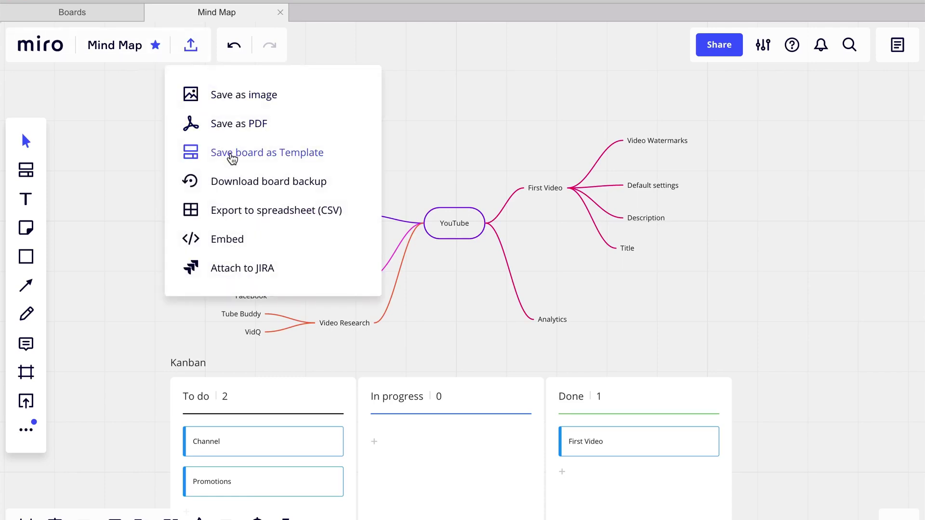
{"action": "left_click", "coordinate": [232, 212]}
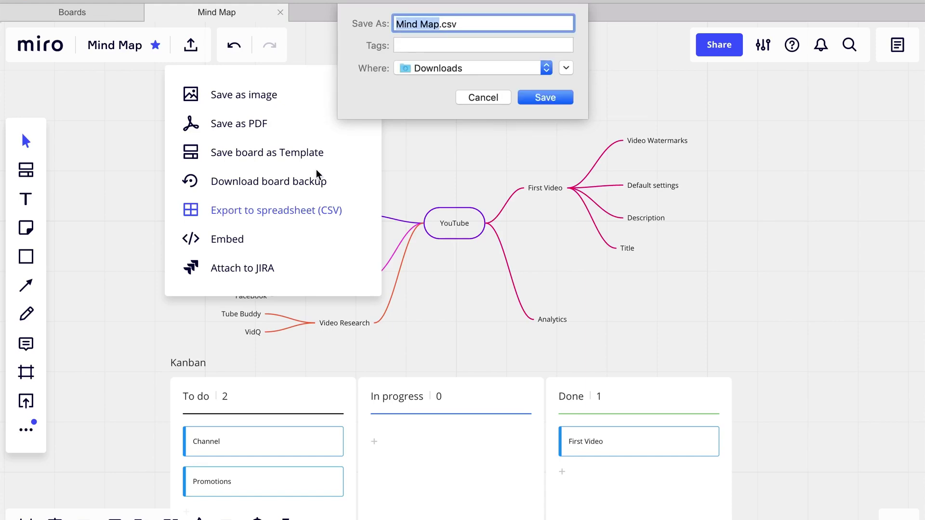
{"action": "left_click", "coordinate": [545, 98]}
{"action": "left_click", "coordinate": [567, 91]}
{"action": "left_click", "coordinate": [574, 97]}
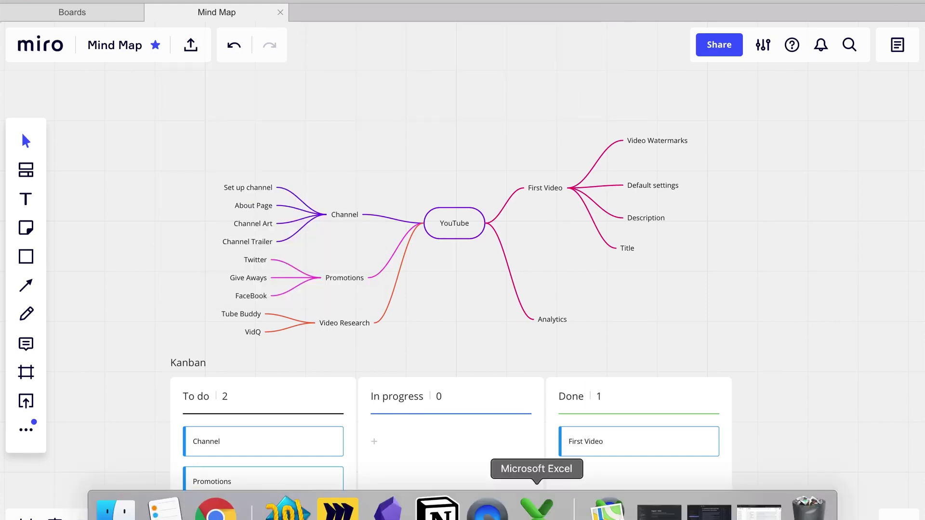
{"action": "left_click", "coordinate": [538, 512]}
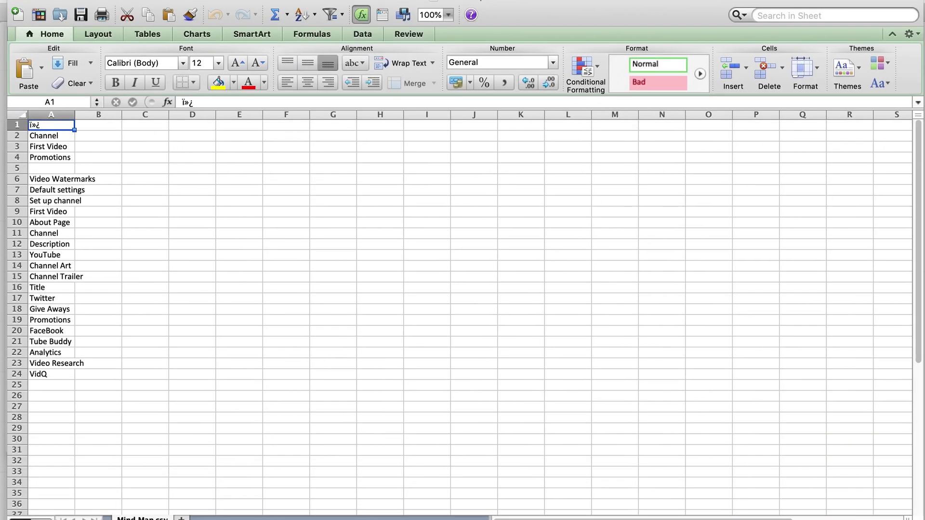
{"action": "left_click_drag", "start_coordinate": [58, 179], "coordinate": [48, 373]}
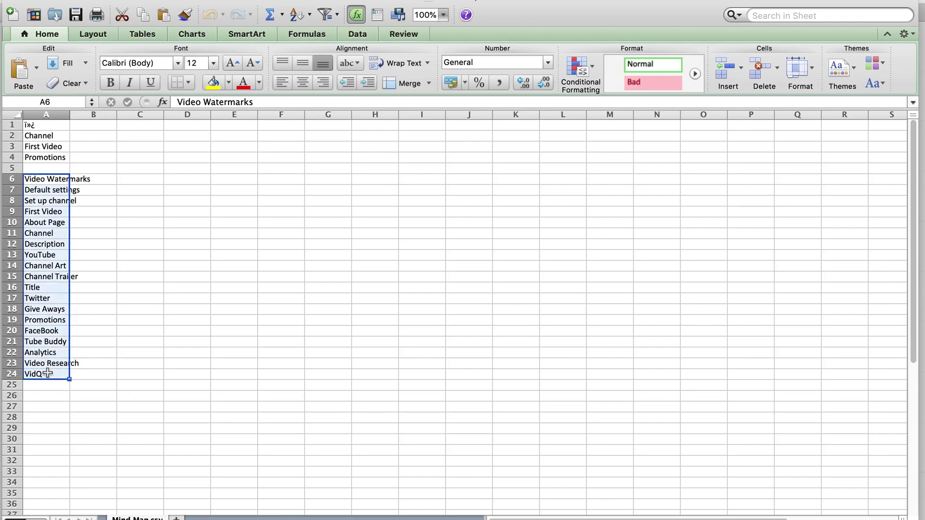